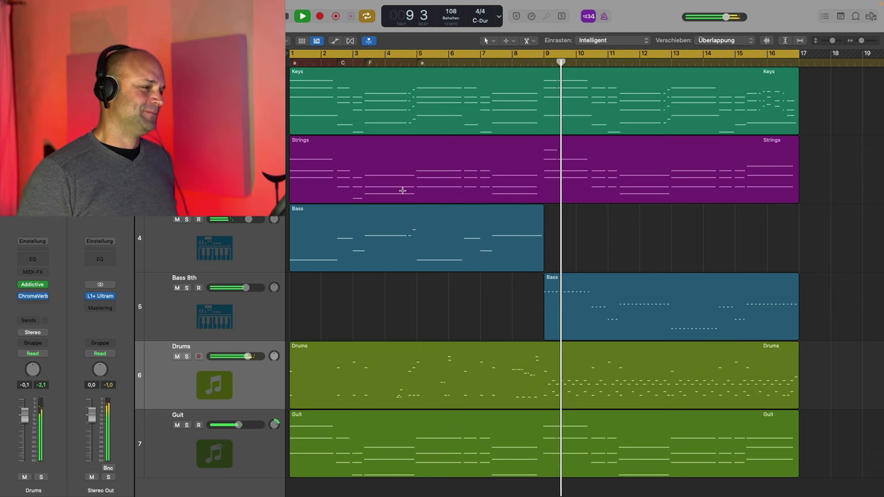
Step: Stop playback and return the playhead to the start of bar 1
key(space)
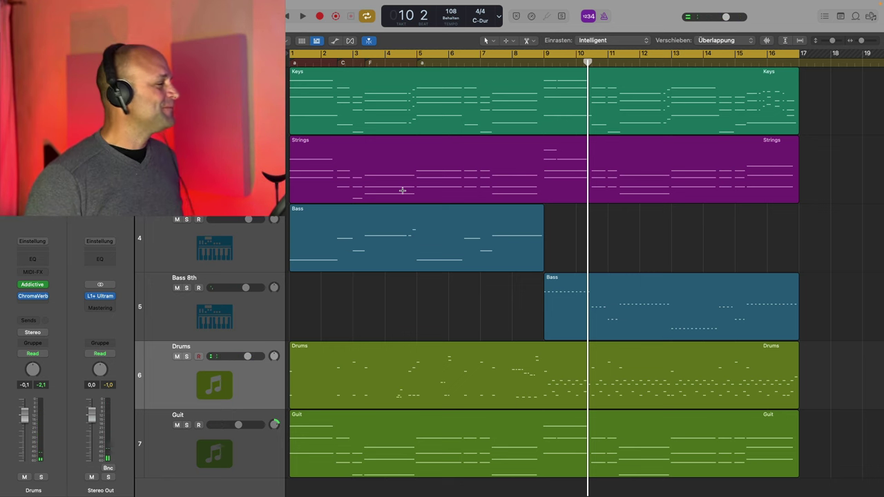
click(293, 63)
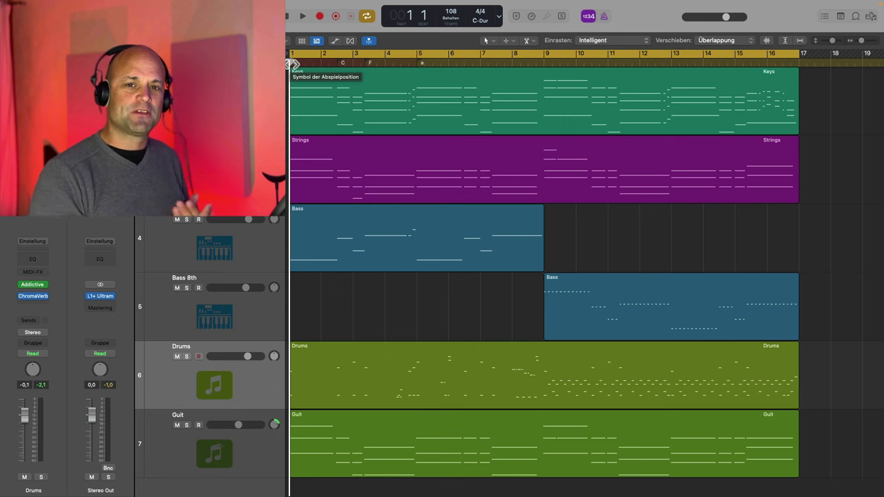
click(294, 69)
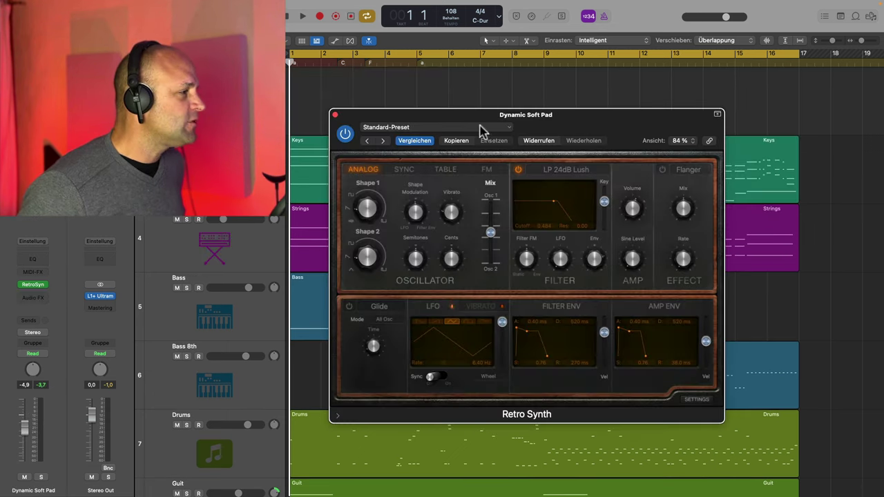
Step: Load the Synth Pads preset "Dynamic Soft Pad" in Retro Synth
click(477, 130)
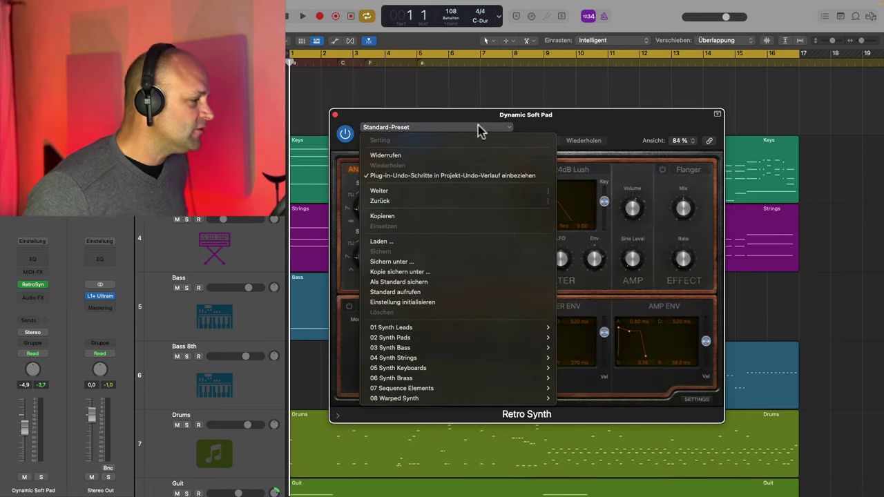
mouse_move(474, 345)
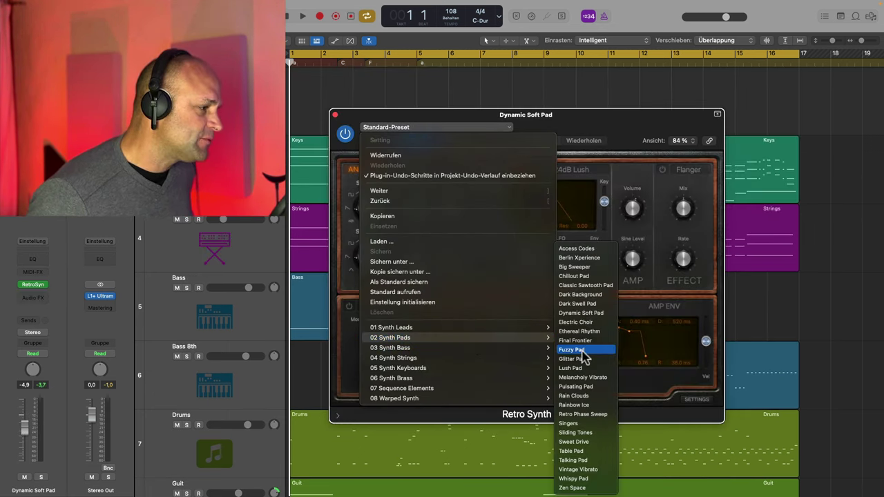
click(593, 315)
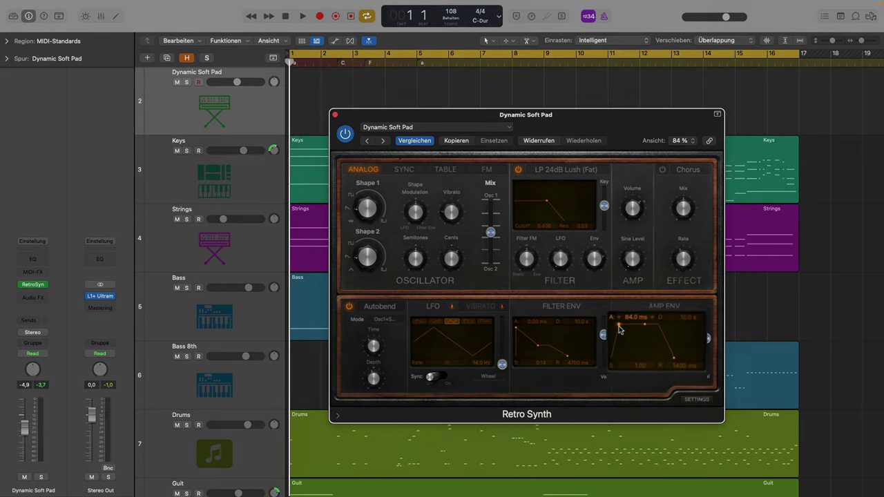
Step: Shorten Retro Synth's amp envelope to about 11 ms attack and about 210 ms release, and close the synth
drag(625, 330, 586, 308)
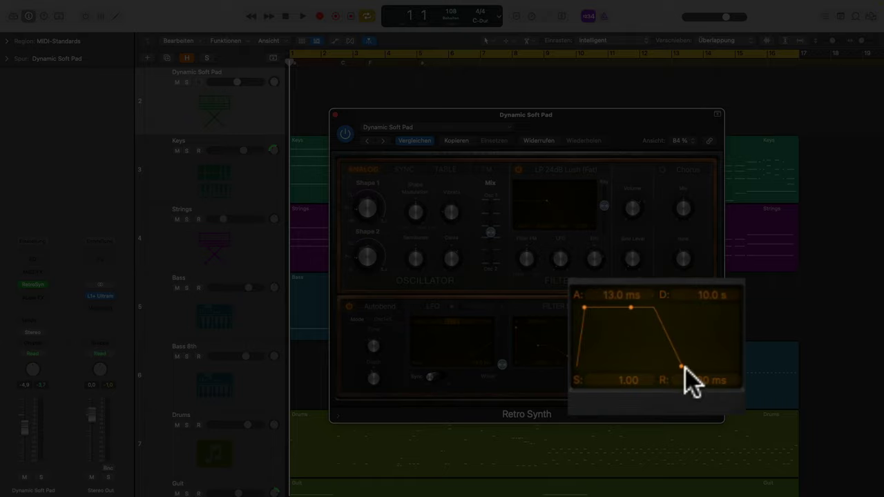
drag(682, 365, 675, 362)
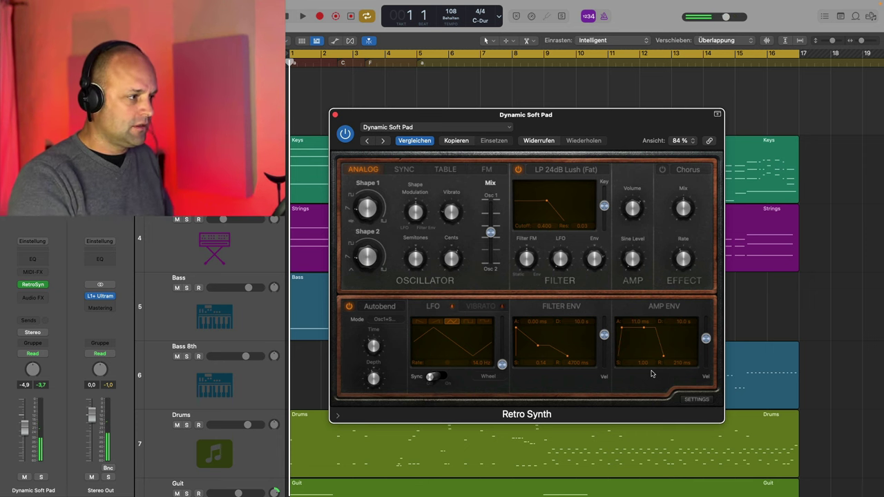
click(335, 116)
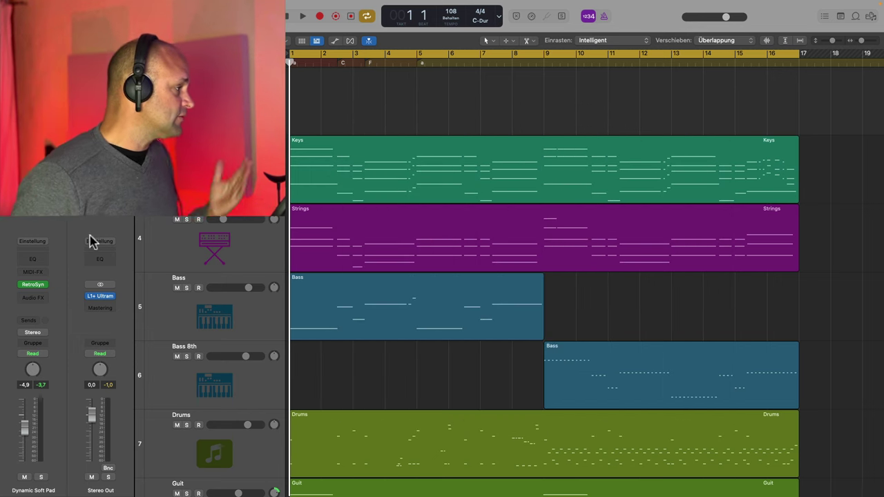
Step: Insert the Arpeggiator MIDI effect on the Dynamic Soft Pad track and enlarge its window to 107 %
click(42, 273)
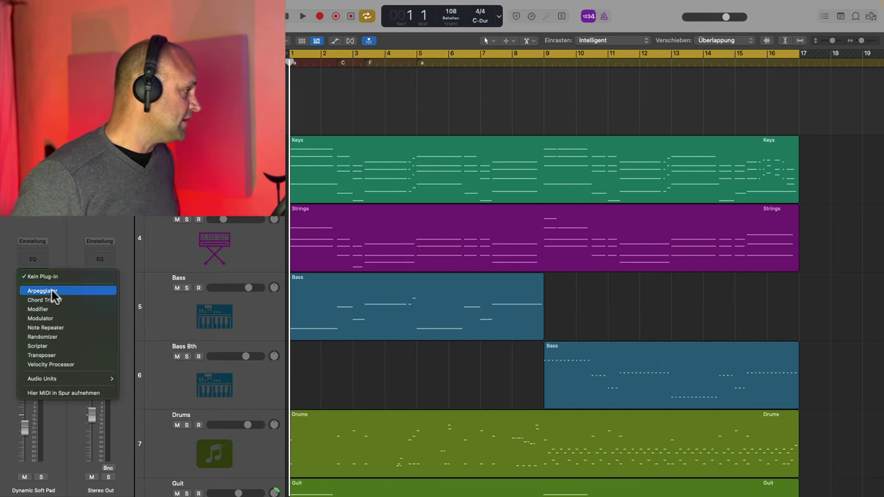
click(43, 291)
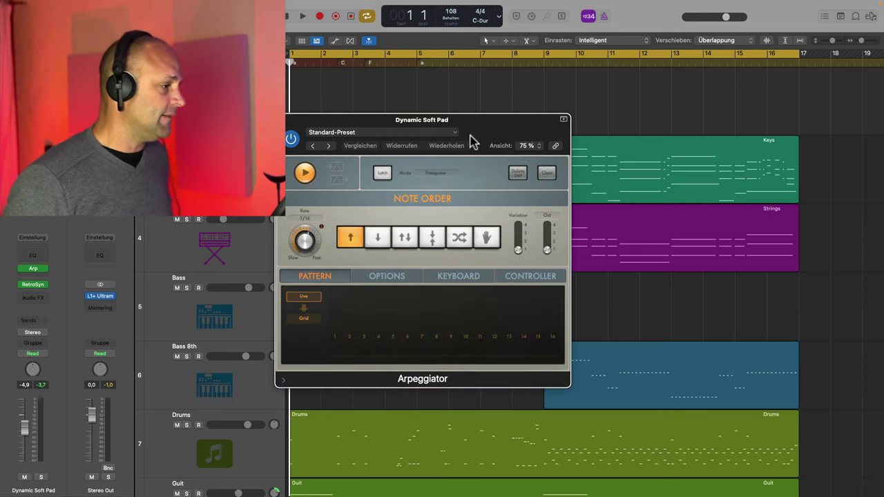
drag(569, 386, 695, 479)
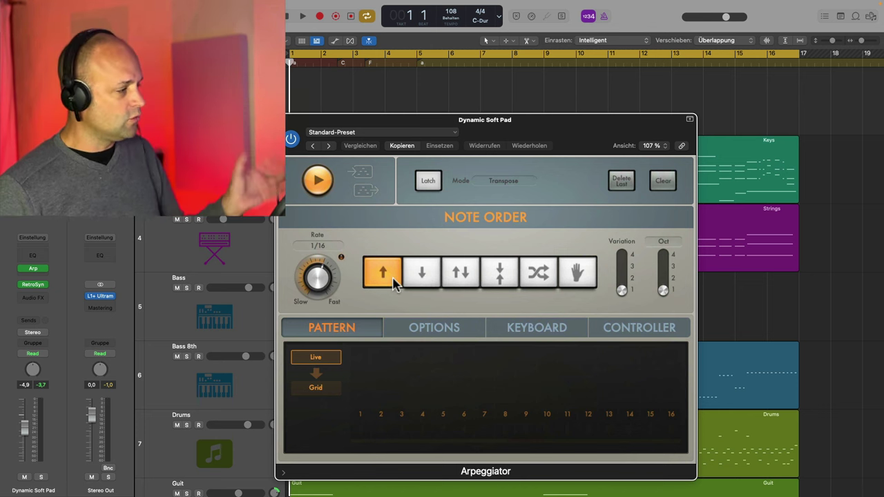
Step: Try the Arpeggiator's downward and upward note orders and choose the manual (as played) order
click(438, 281)
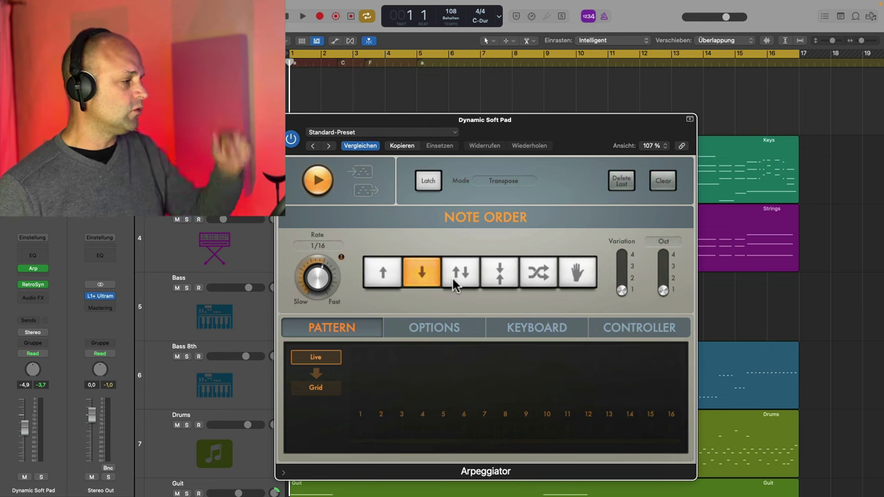
click(382, 274)
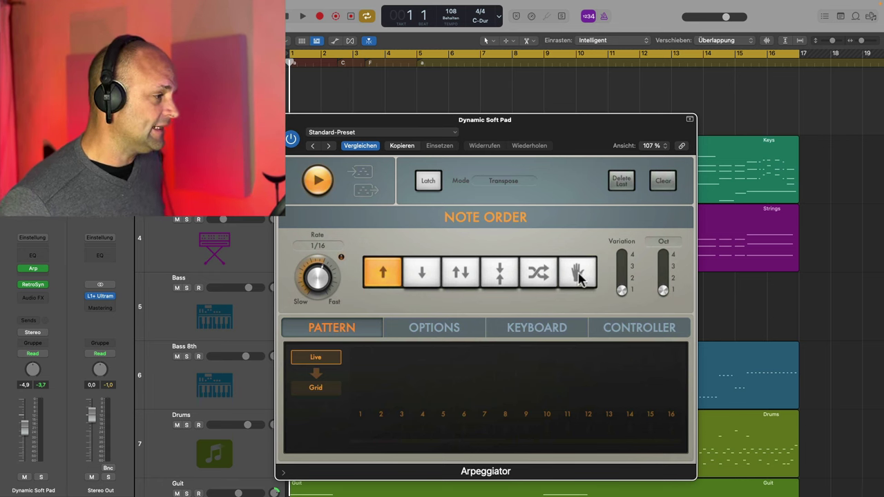
click(579, 277)
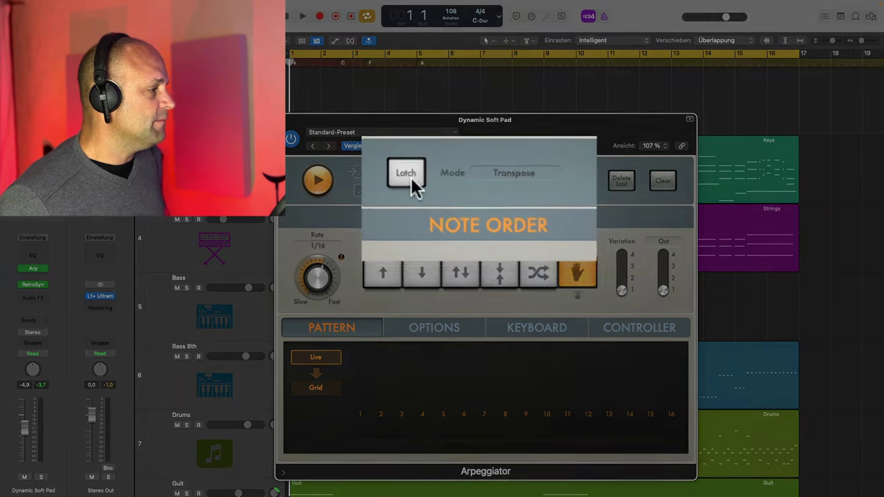
Step: Turn on Latch in the Arpeggiator and set its mode to Add
click(397, 172)
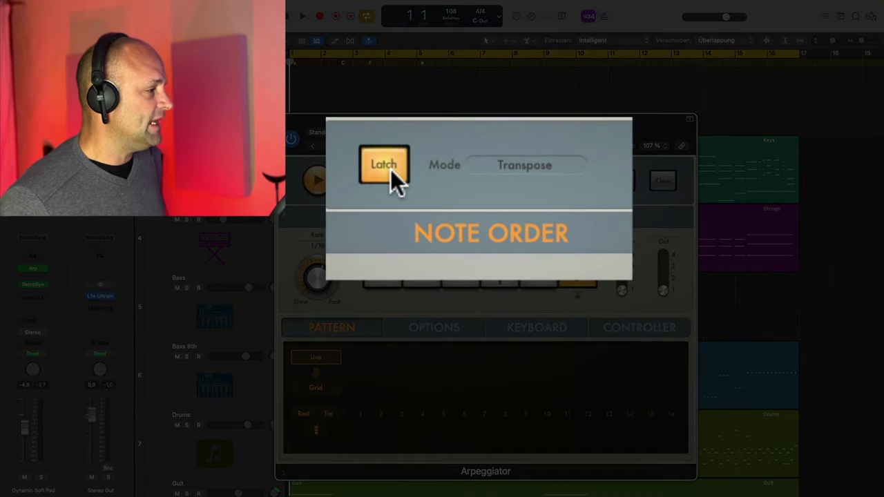
click(549, 166)
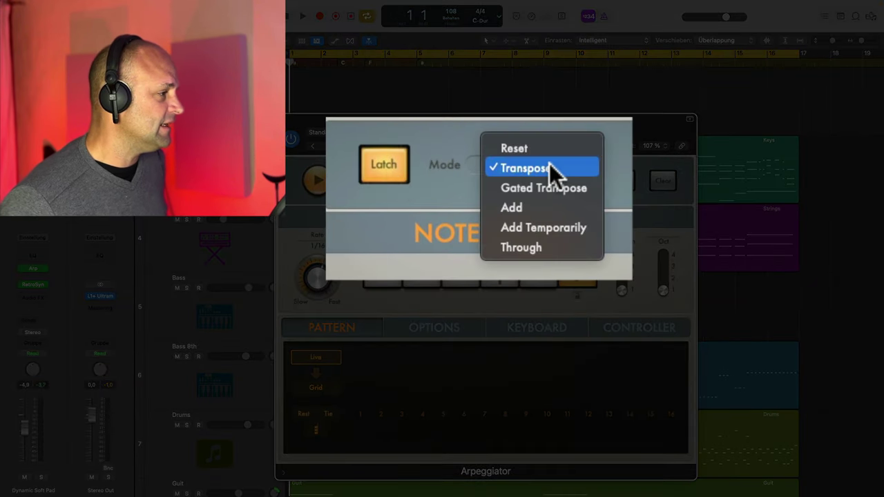
click(526, 206)
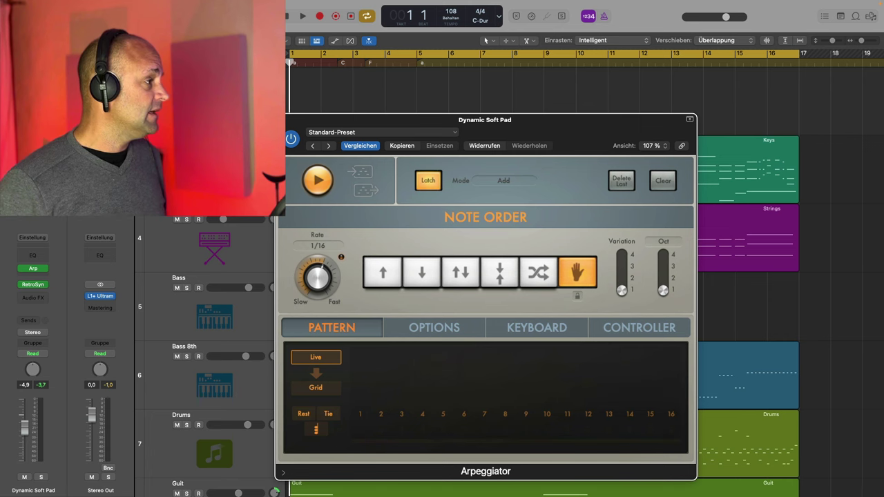
Step: Show the global tracks to check the chord progression and hide them again
key(g)
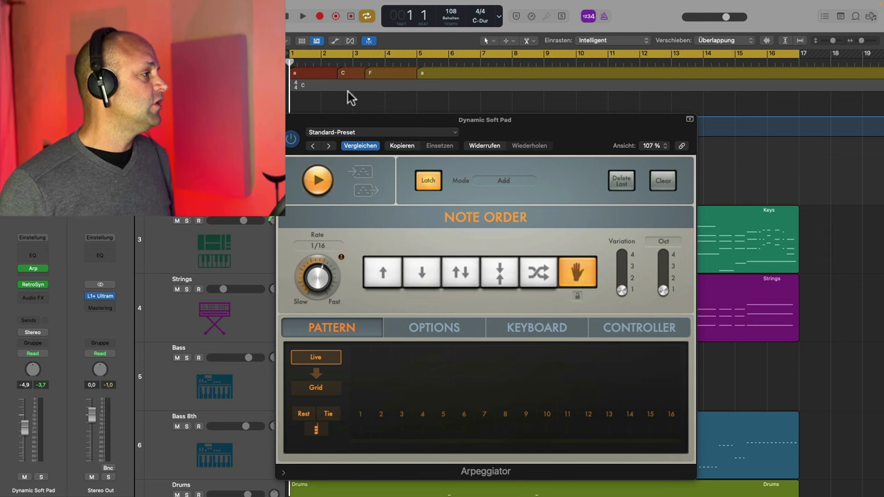
key(g)
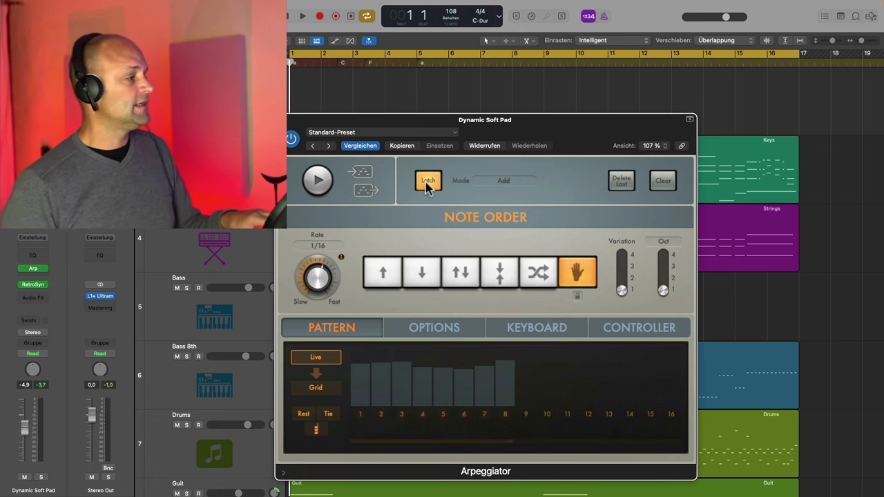
Step: Start the Arpeggiator to hear the latched pattern and stop it again
click(318, 180)
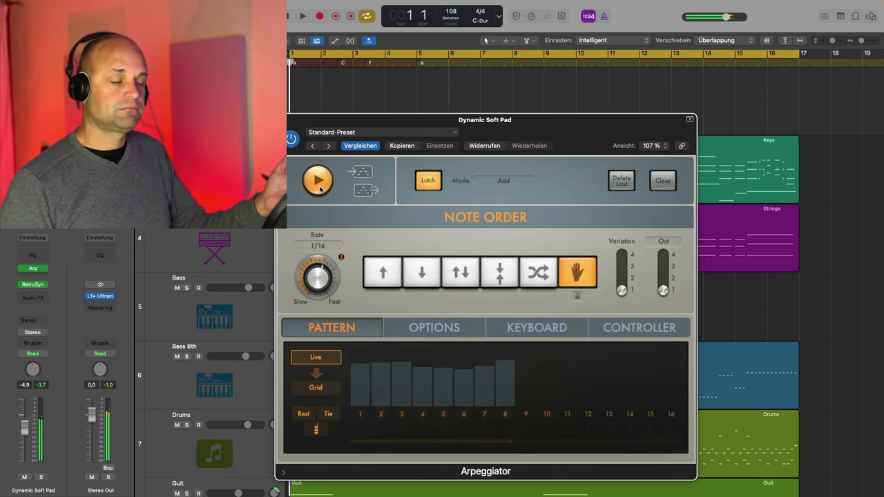
click(319, 181)
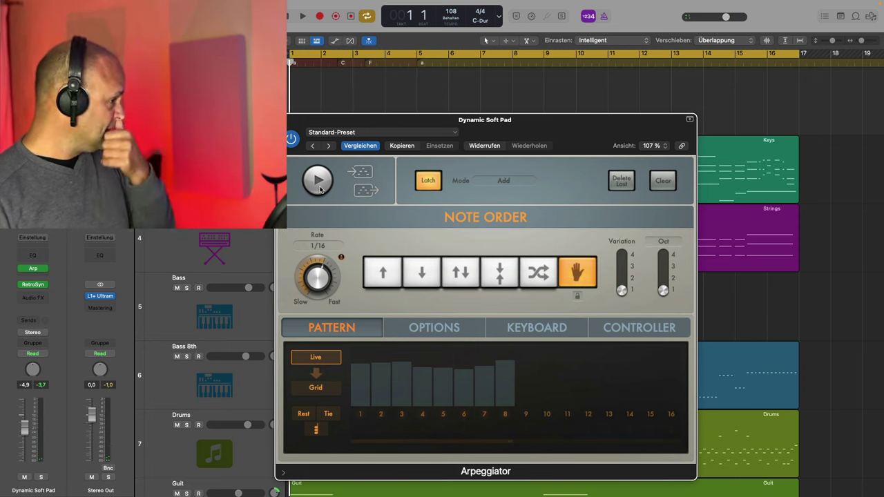
Step: Place the latched arpeggio as a MIDI region at bar 1 of the Dynamic Soft Pad track and close the Arpeggiator
drag(631, 146, 644, 175)
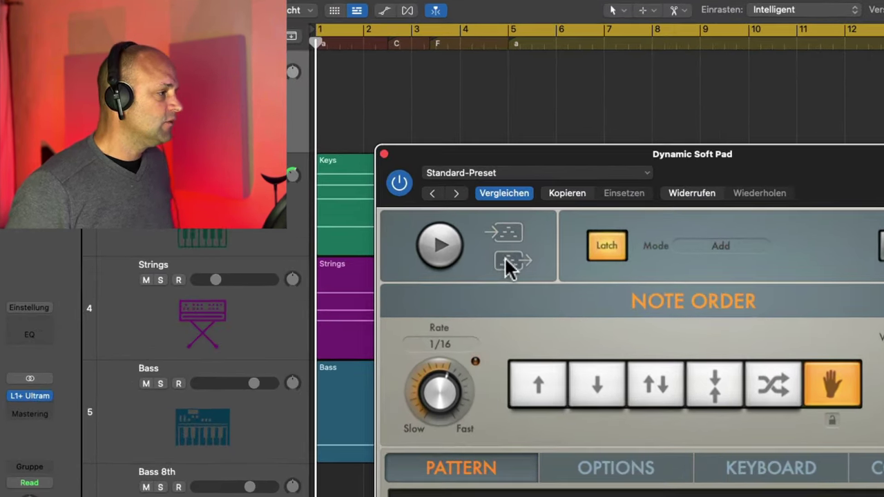
drag(419, 205, 483, 121)
drag(609, 131, 333, 89)
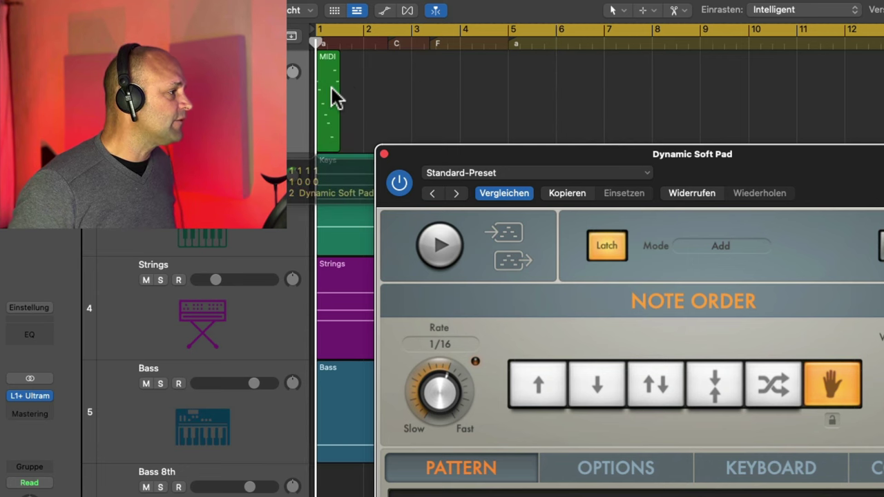
click(385, 153)
Step: Loop the arpeggio region from bar 1 up to the C chord at beat 3 of bar 2
scroll(399, 183, up, 6)
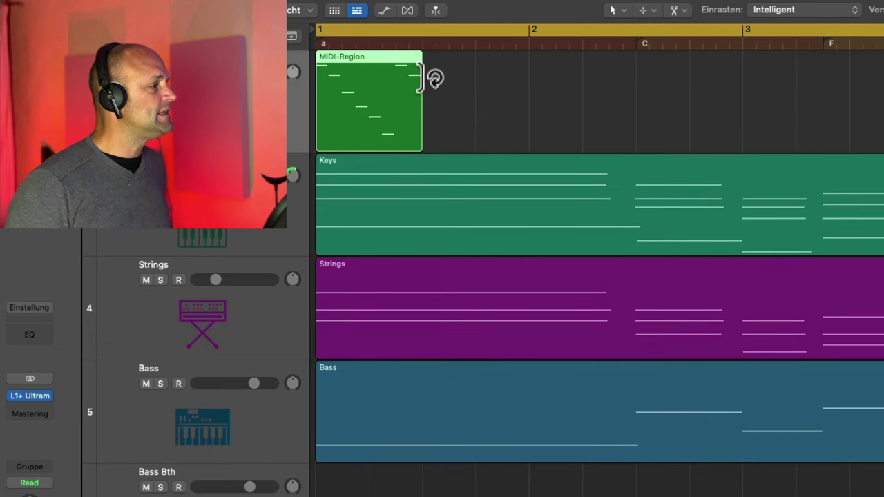
drag(422, 97, 643, 134)
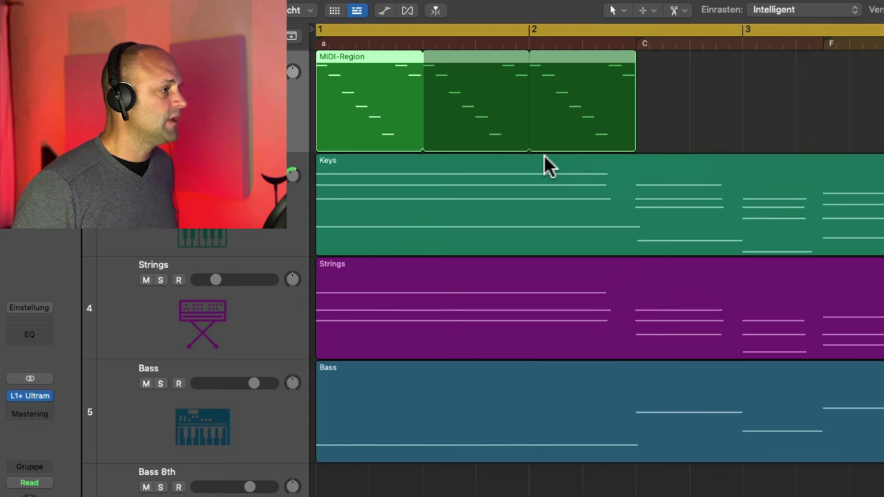
Step: Copy the looped arpeggio region to the C chord change at 2 3 and shorten its loop to the F chord at 3 2 3 1
click(636, 39)
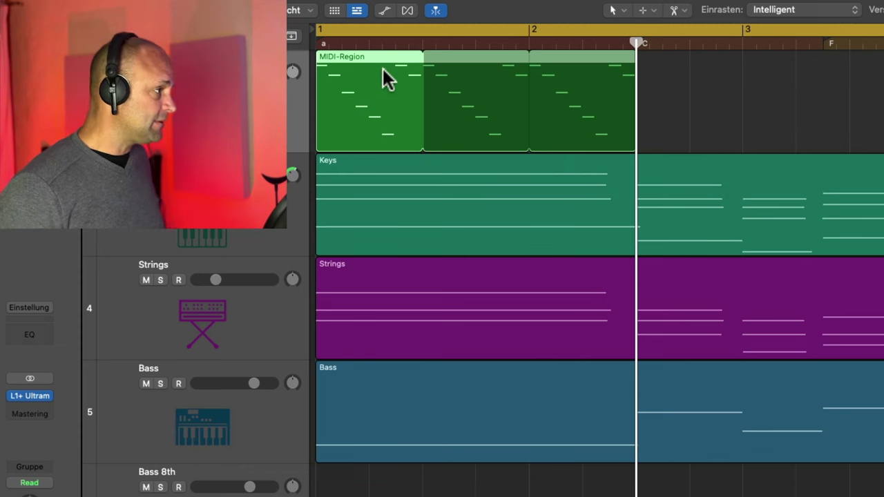
drag(358, 57, 684, 80)
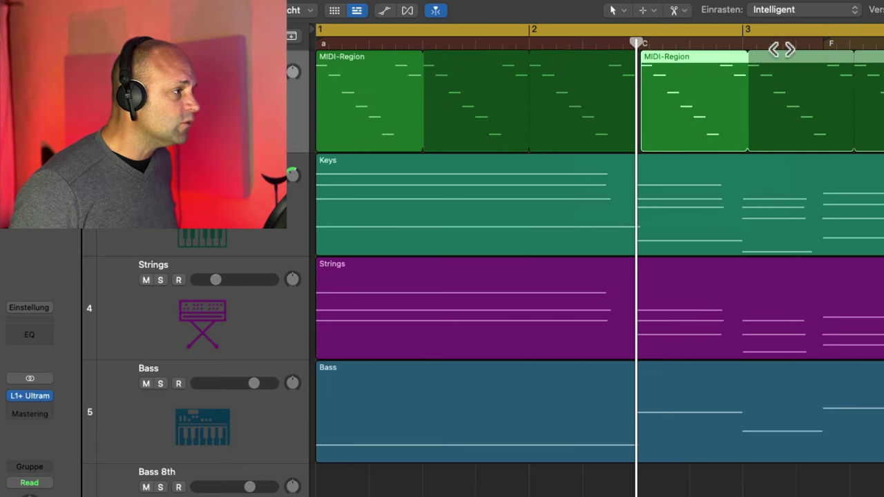
scroll(712, 65, up, 3)
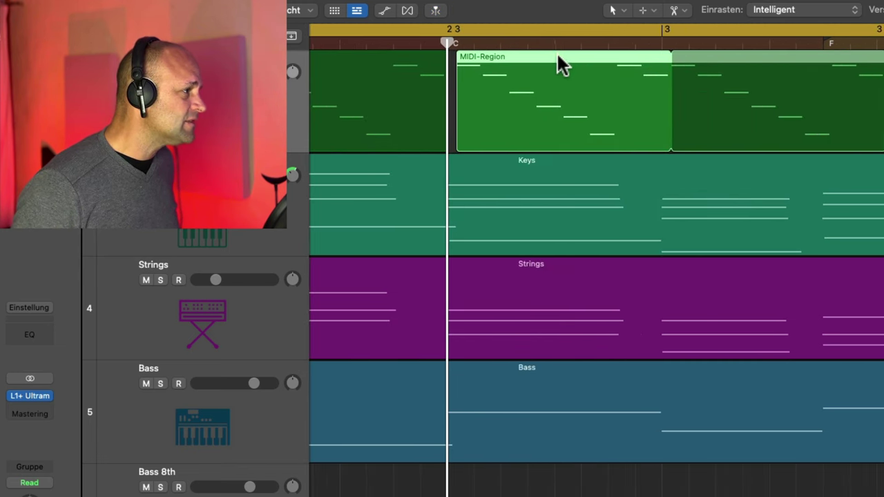
drag(557, 56, 548, 56)
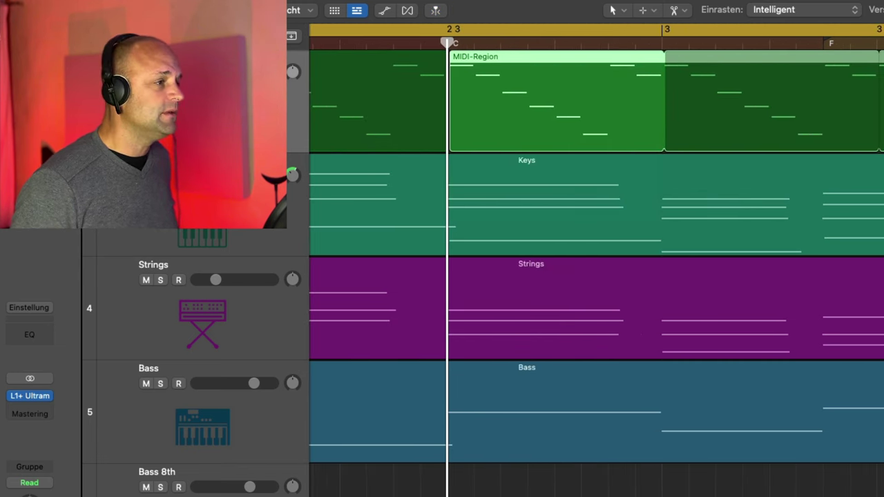
drag(883, 87, 820, 88)
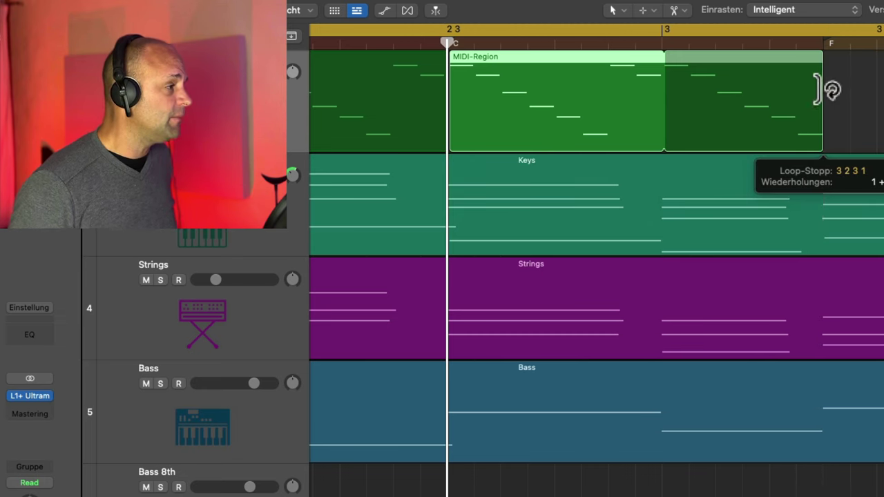
Step: Fit the copied region to the C chord by moving its A notes down to G in the piano roll
double_click(554, 55)
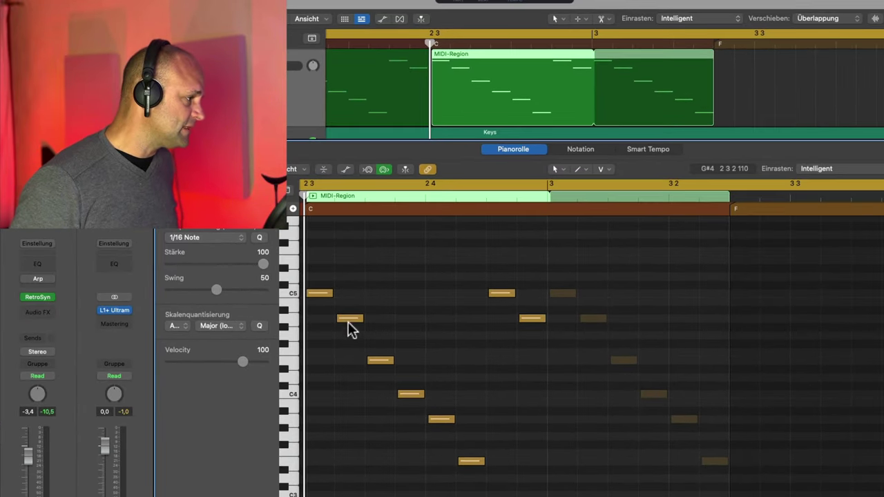
drag(349, 325, 350, 341)
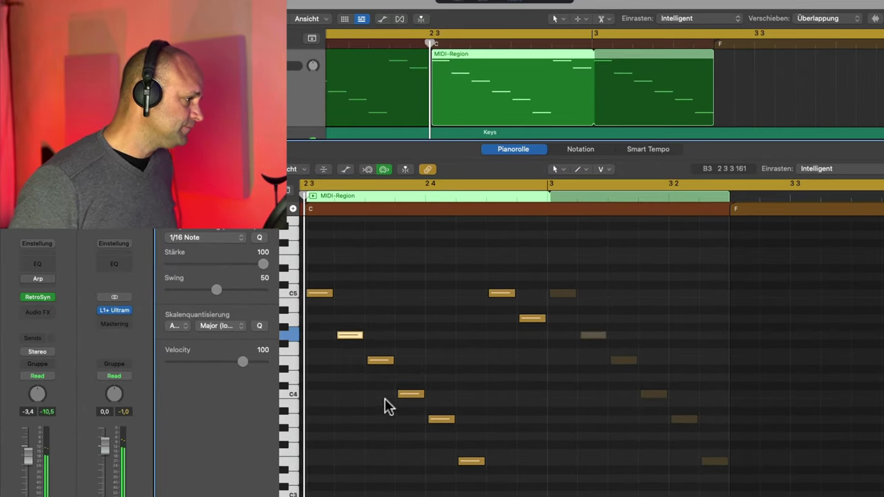
drag(380, 369, 432, 446)
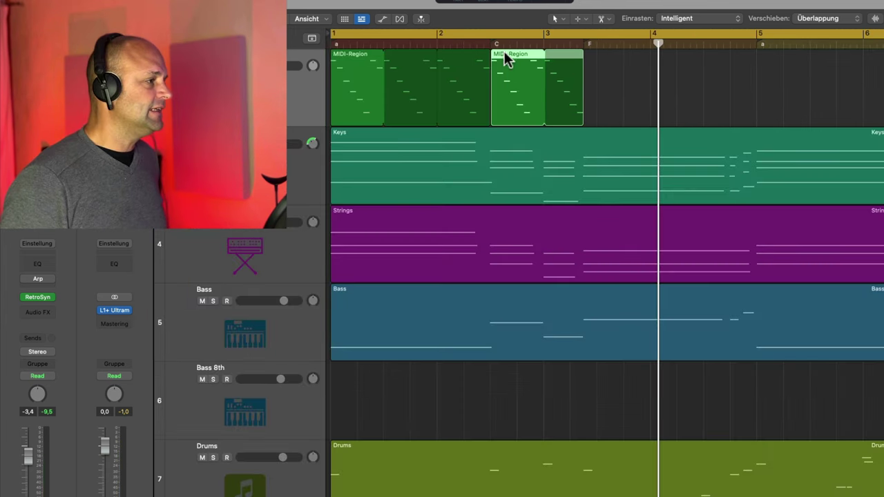
Step: Copy the looped C chord region to the F chord change in bar 3 and extend its loop to bar 5
drag(505, 58, 600, 62)
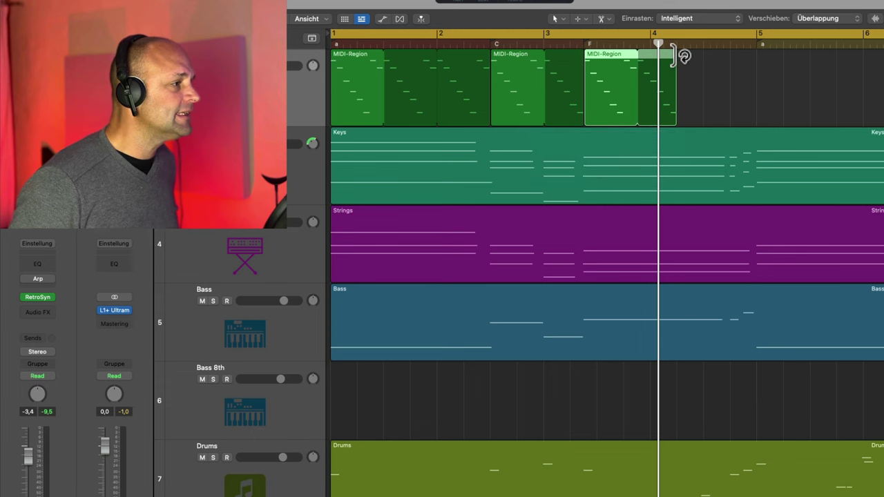
drag(682, 55, 750, 72)
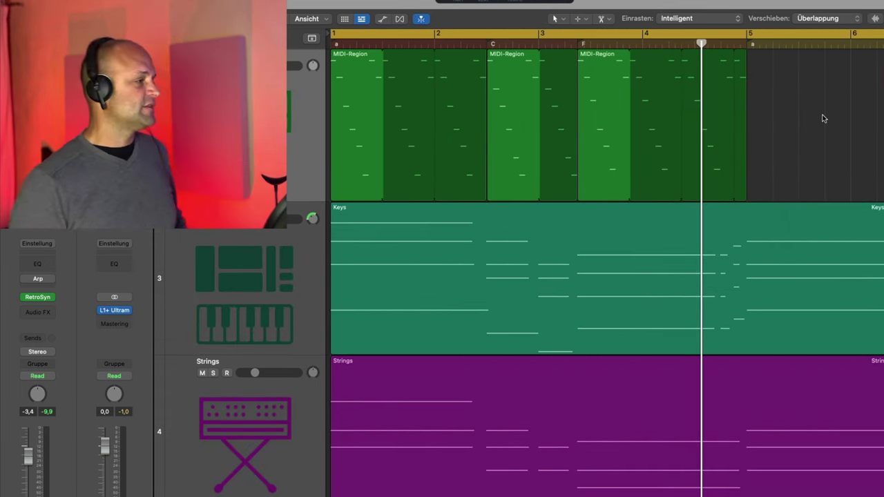
key(space)
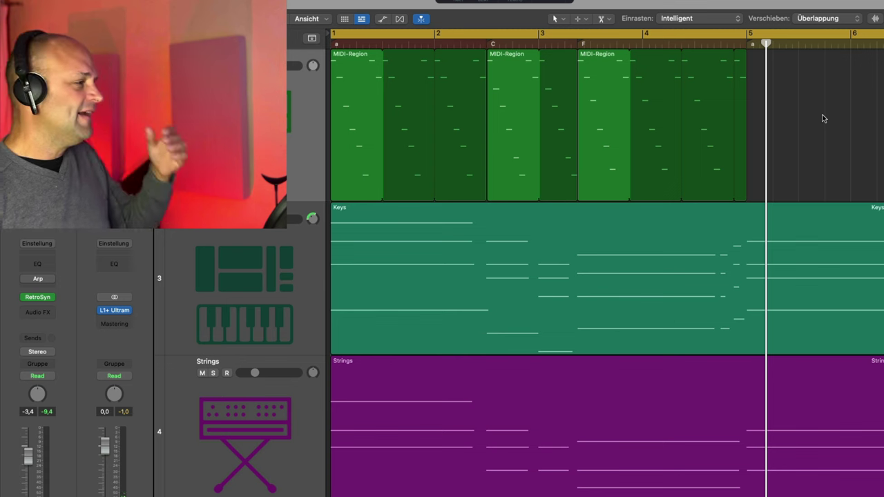
Step: Check the C region's position against the chord changes around bar 3 and delete the arpeggio region at the F chord
scroll(622, 132, up, 2)
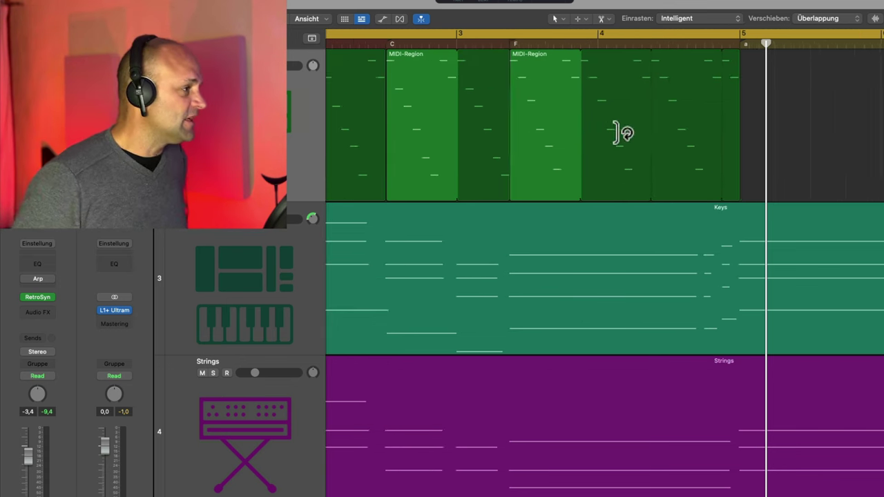
scroll(622, 131, left, 3)
click(517, 43)
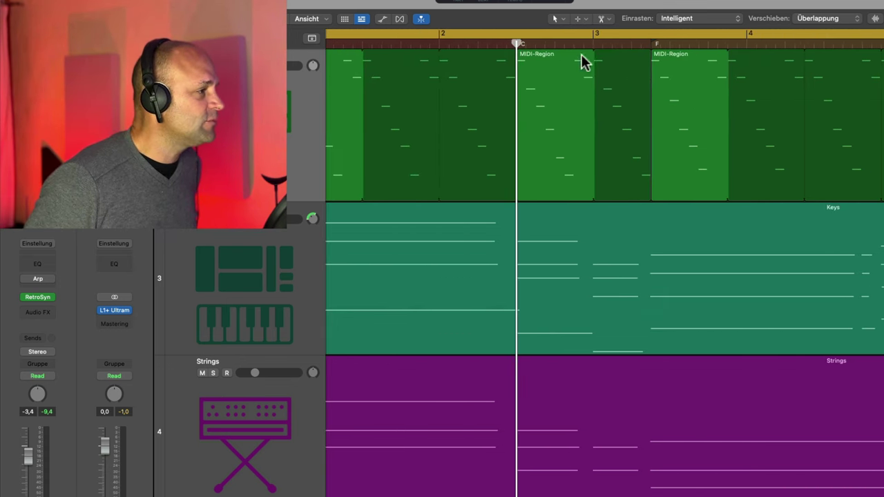
click(595, 44)
scroll(612, 139, up, 3)
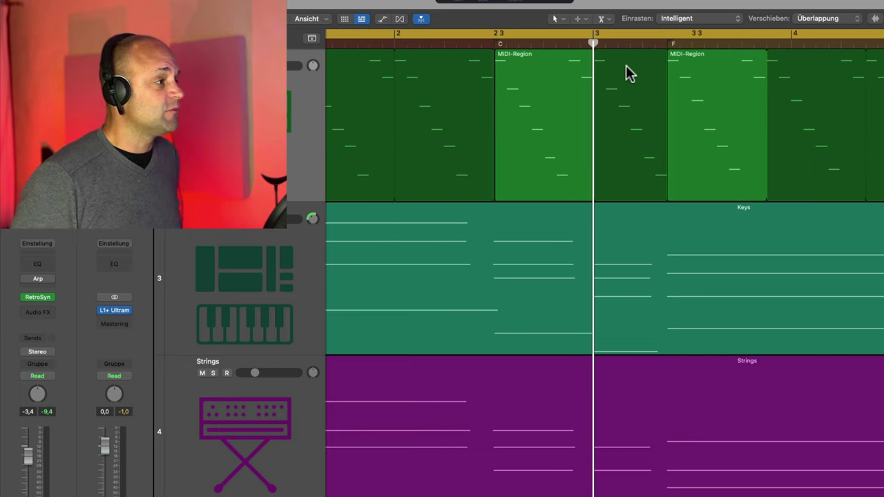
scroll(630, 73, down, 5)
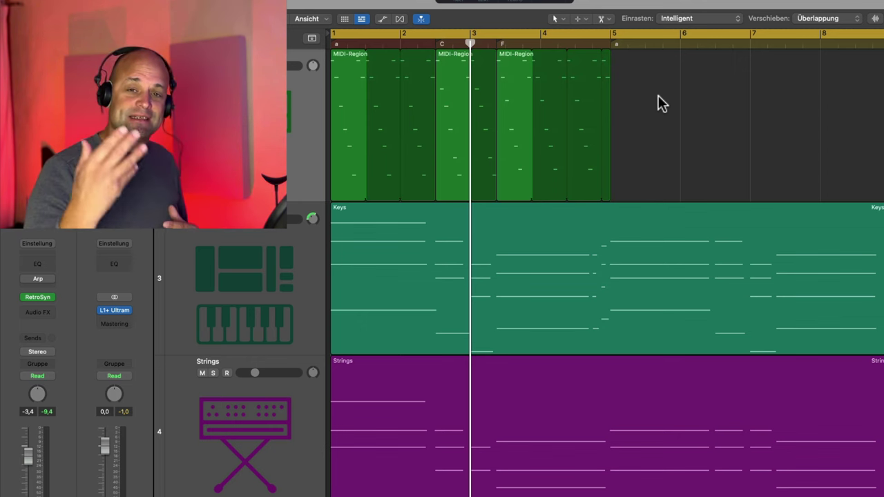
click(512, 69)
key(Delete)
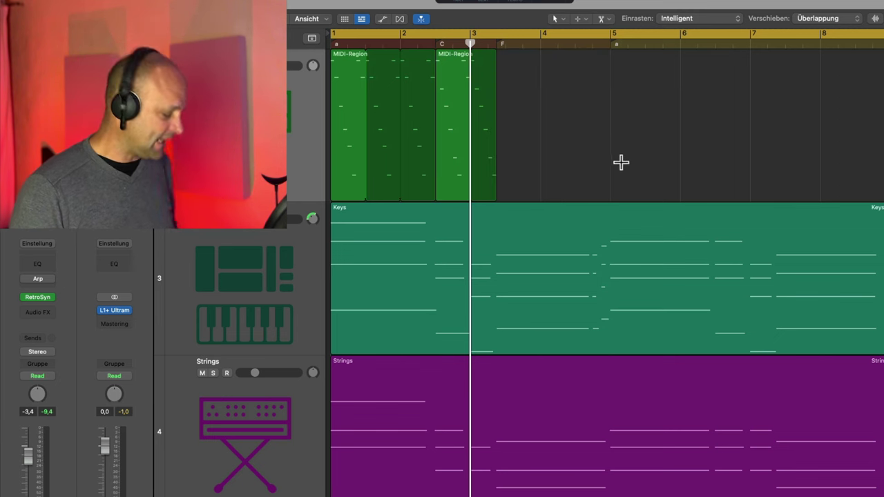
Step: Extend the loop of the C chord arpeggio region to beat 3 of bar 3
key(super+Right)
key(super+Right)
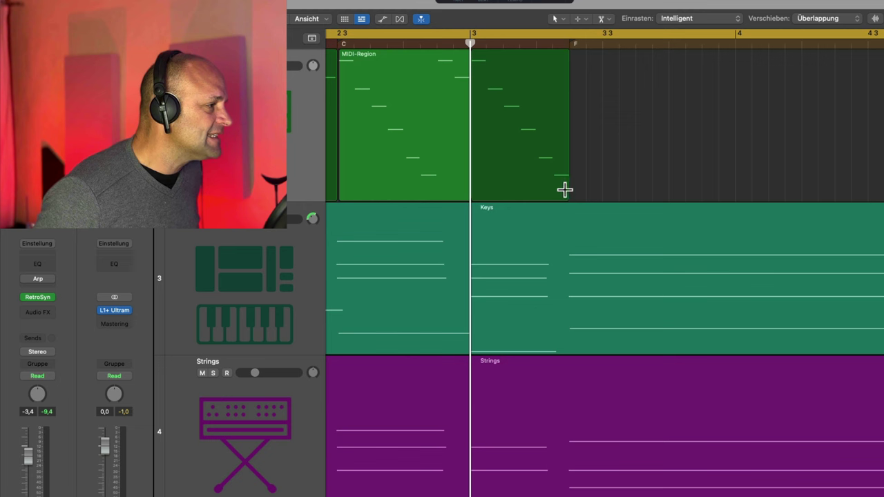
click(564, 89)
drag(568, 85, 600, 97)
key(super+Left)
key(super+Left)
key(super+Left)
key(super+Left)
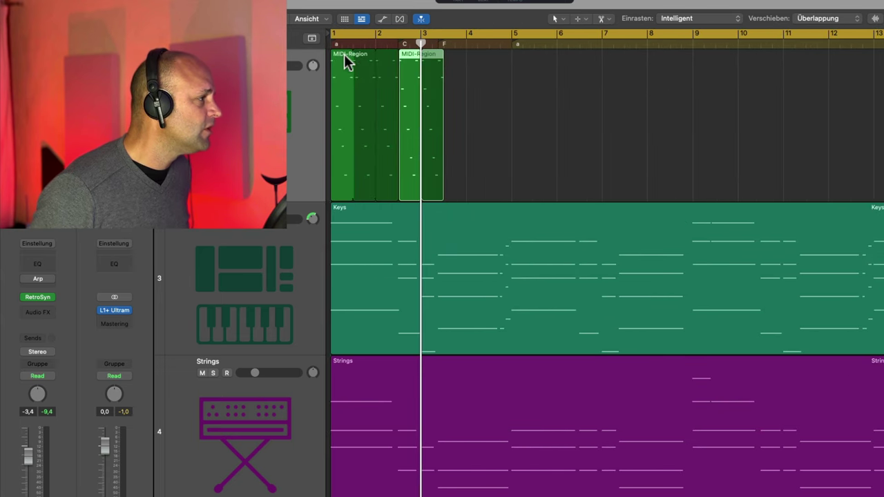
Step: Copy the looped arpeggio region from bar 1 to beat 3 of bar 3 so that it ends at bar 5
drag(347, 61, 456, 78)
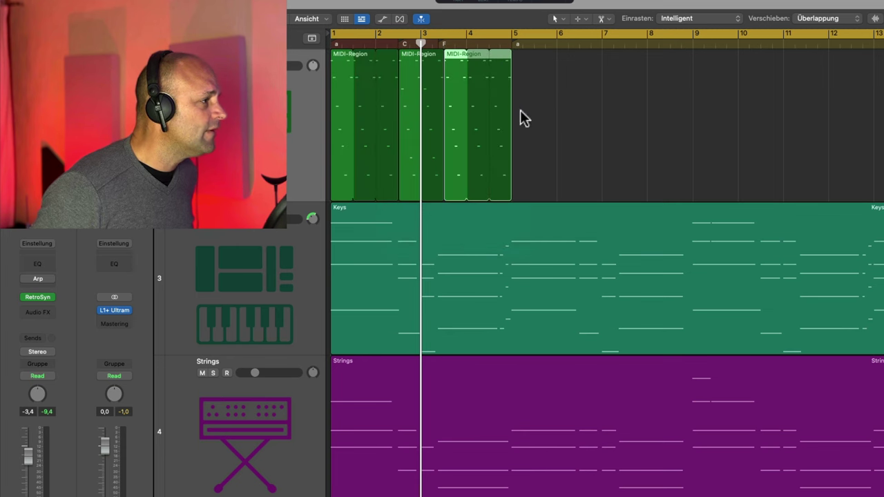
key(super+Right)
key(super+Right)
key(super+Right)
click(632, 45)
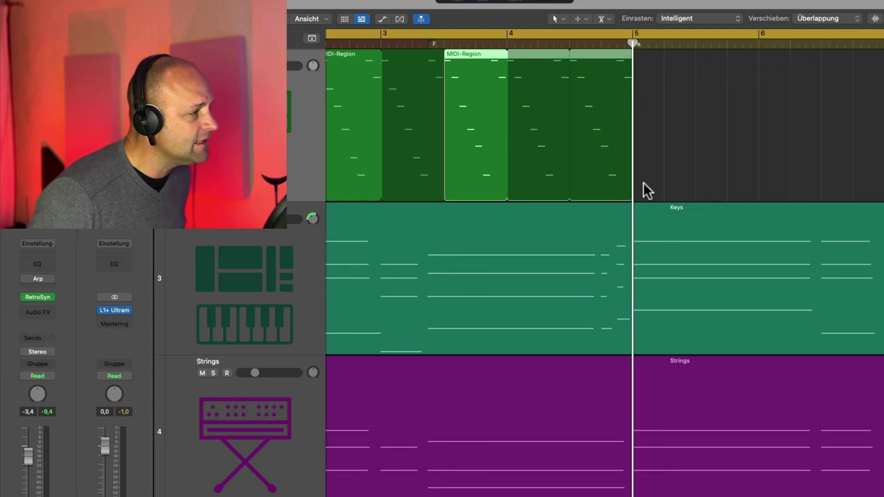
key(super+Left)
key(super+Left)
key(super+Left)
key(super+Left)
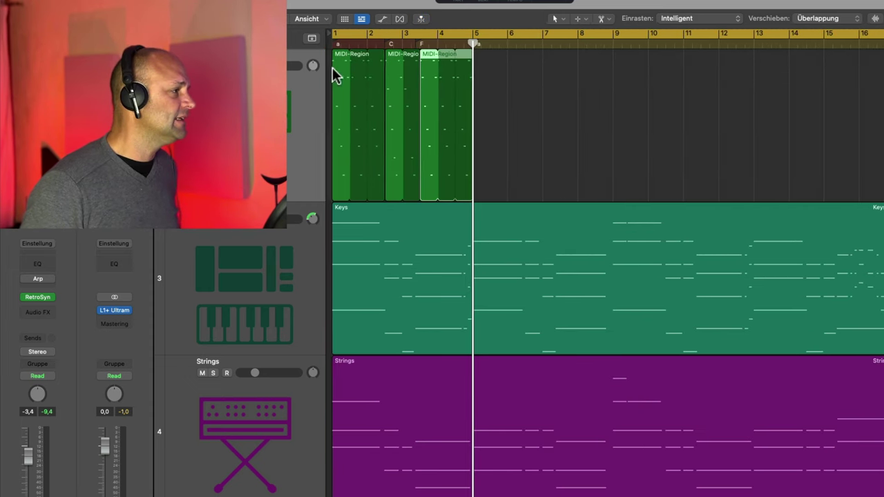
Step: Play the song from bar 1 to listen to the arpeggio over the first four bars
click(333, 40)
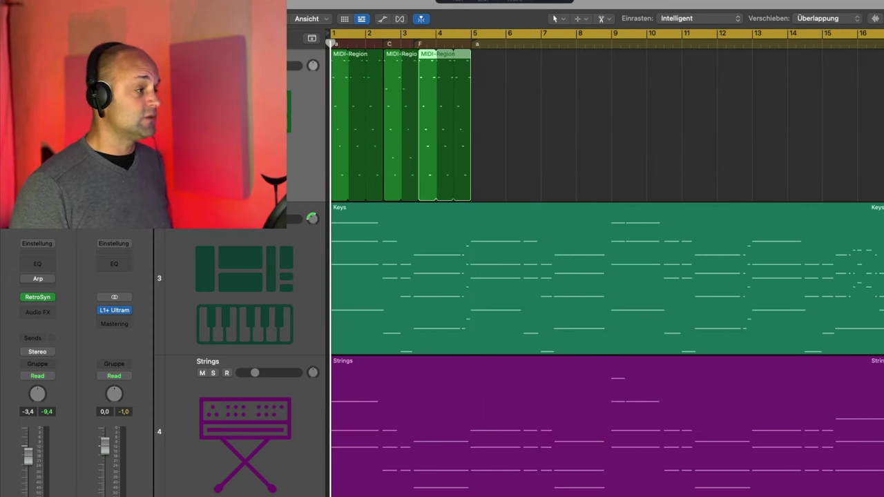
key(z)
key(space)
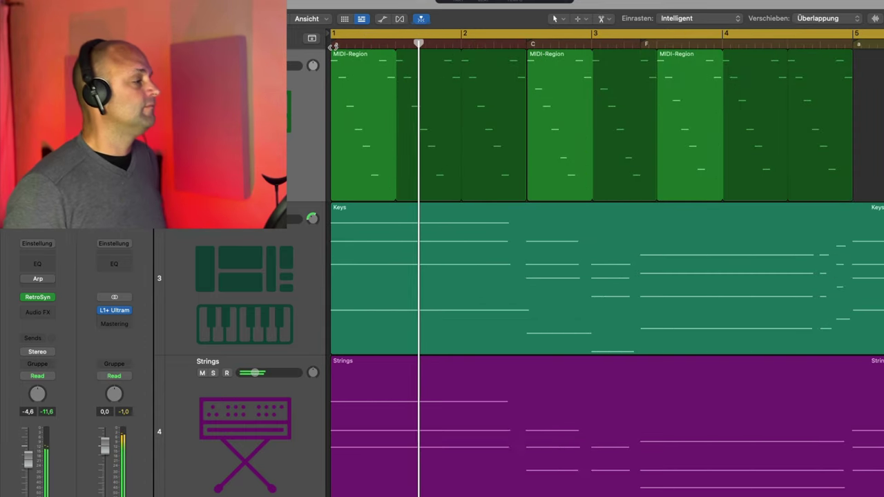
scroll(576, 242, right, 5)
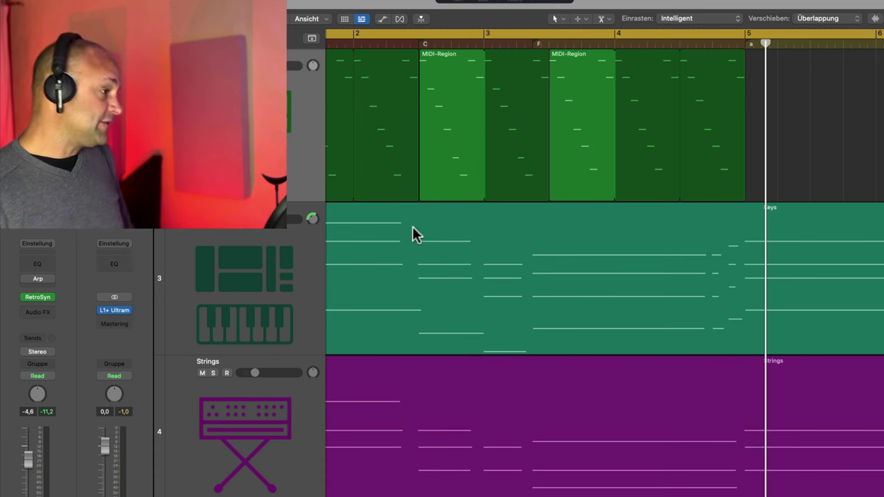
Step: Insert the ChromaVerb reverb on the Dynamic Soft Pad track, view its room types and close it
ctrl+alt+click(371, 142)
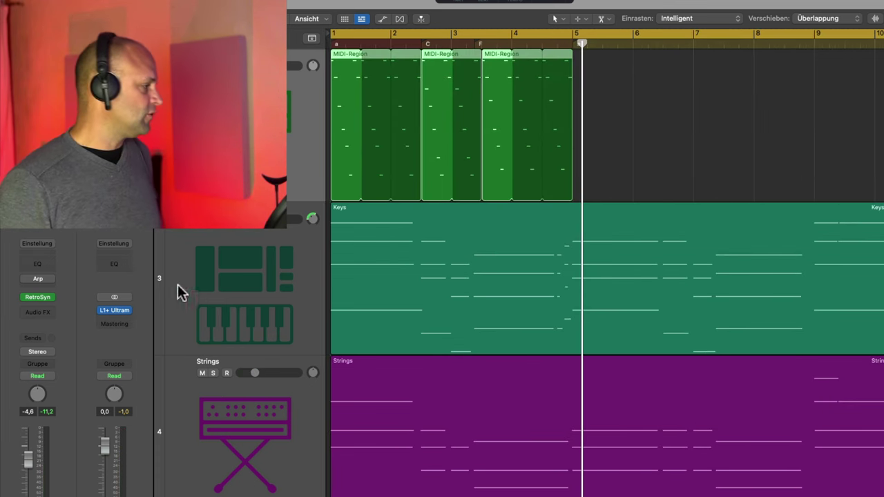
click(50, 314)
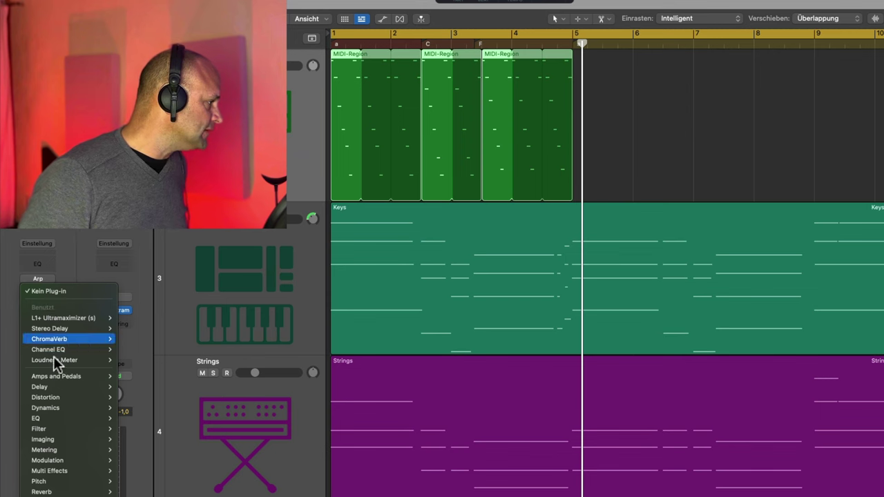
mouse_move(90, 340)
click(135, 342)
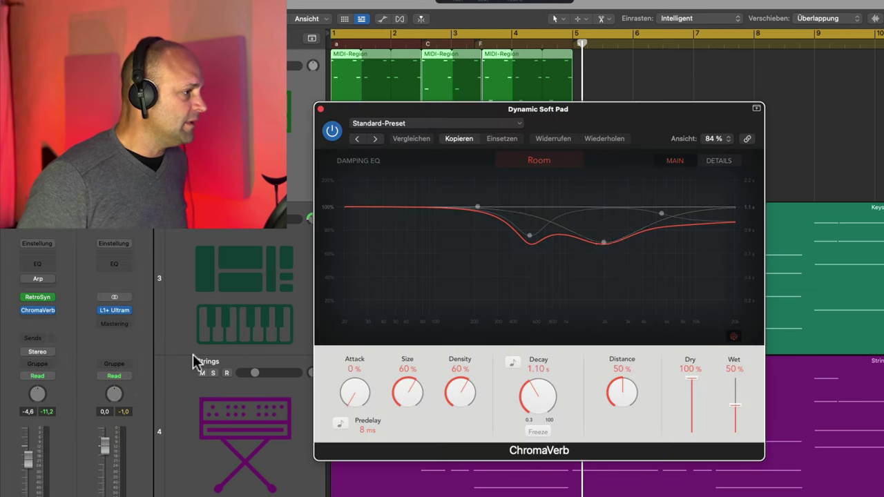
click(539, 161)
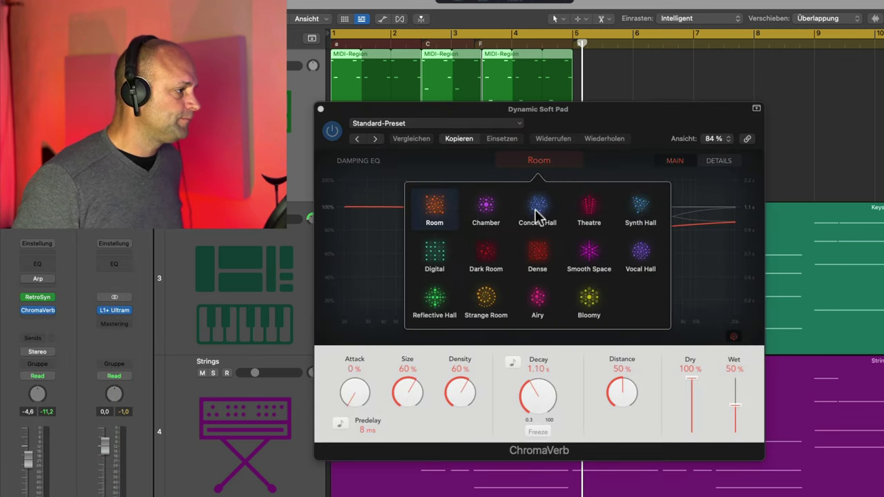
key(super+w)
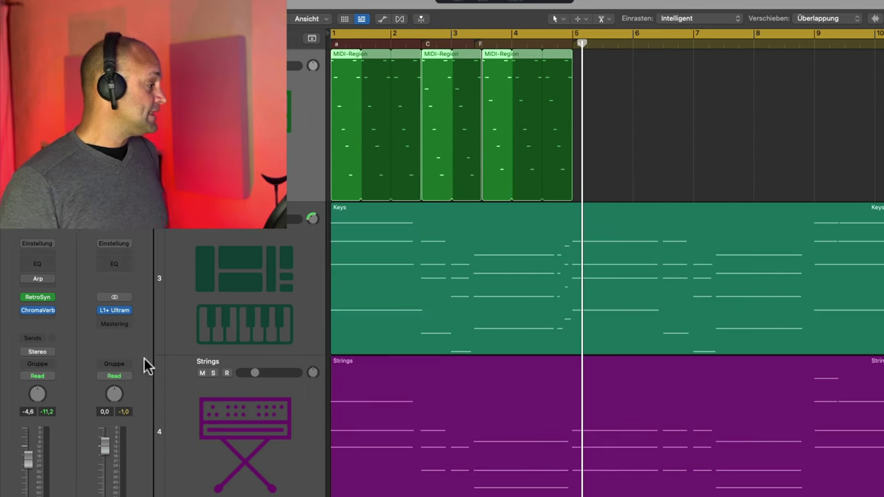
Step: Insert the Stereo Delay after ChromaVerb on the Dynamic Soft Pad track and close its window
click(44, 315)
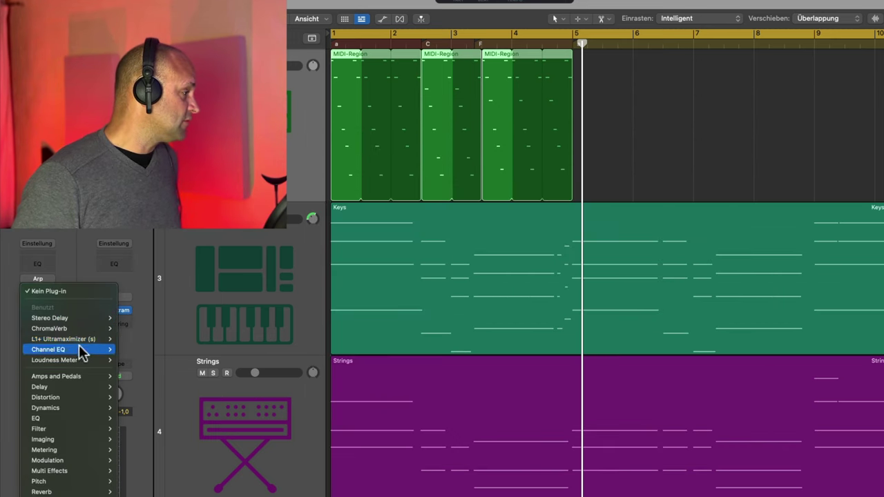
mouse_move(85, 332)
click(135, 318)
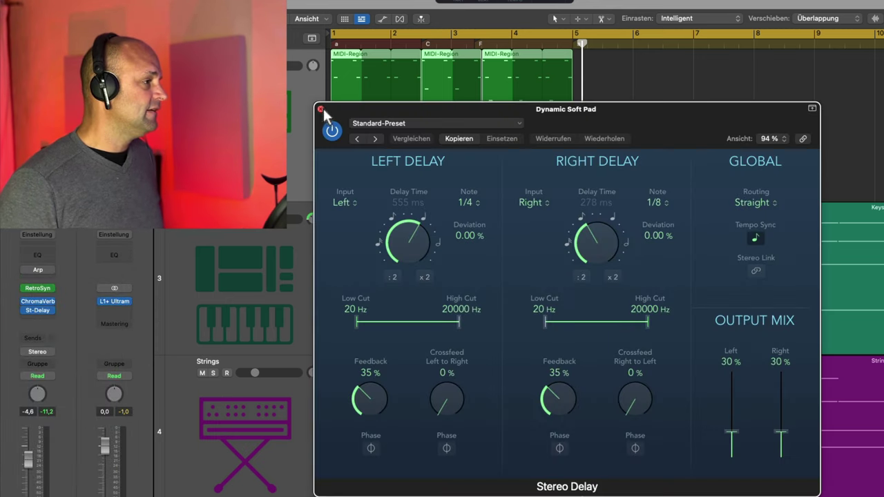
click(320, 109)
Step: Copy the three arpeggio regions to bar 5 and the resulting six regions to bar 9, filling the song's following bars
ctrl+alt+click(617, 100)
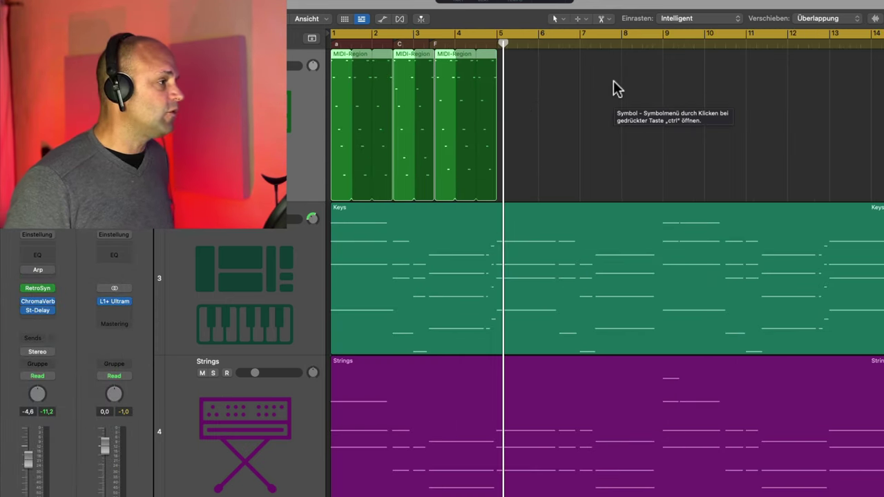
drag(613, 83, 514, 84)
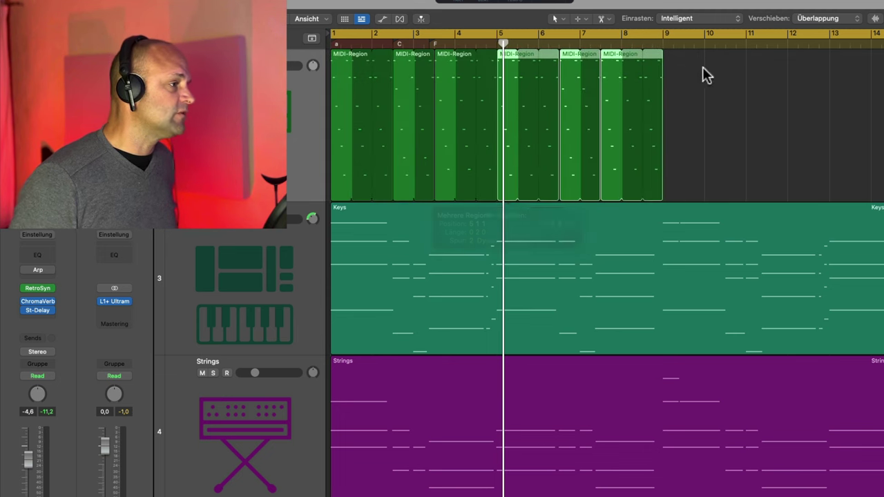
drag(706, 75, 673, 101)
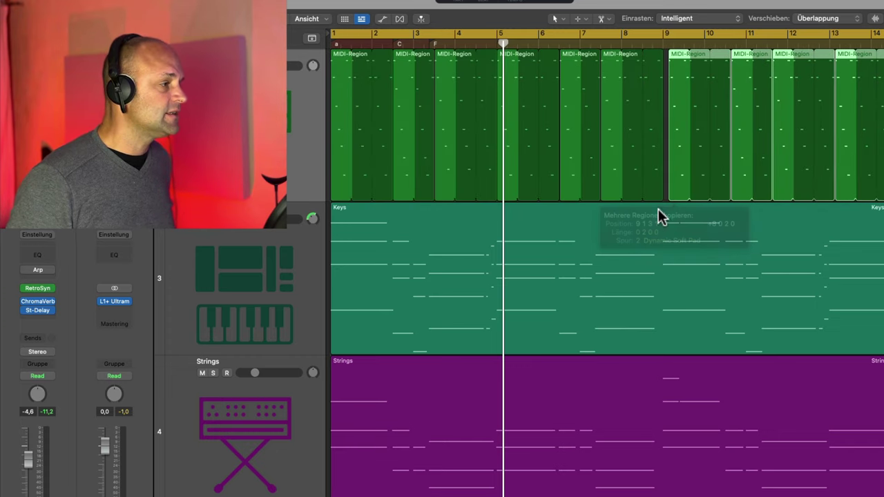
drag(677, 60, 670, 59)
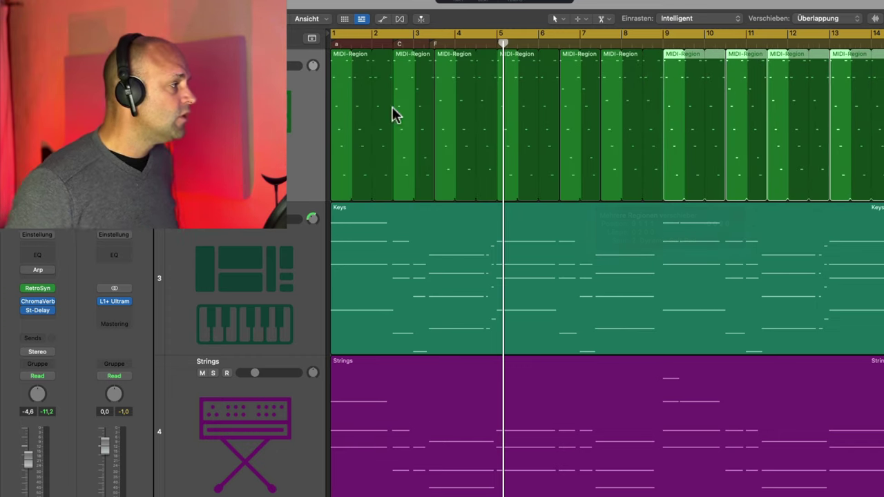
key(super+a)
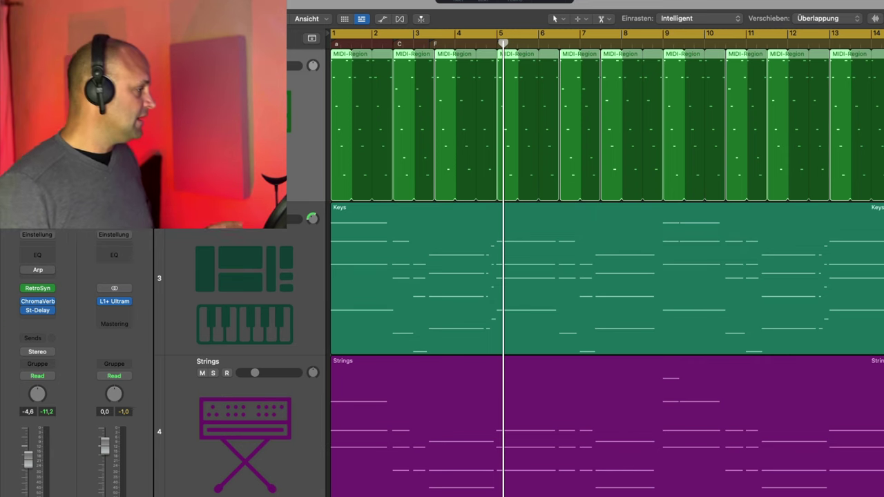
key(z)
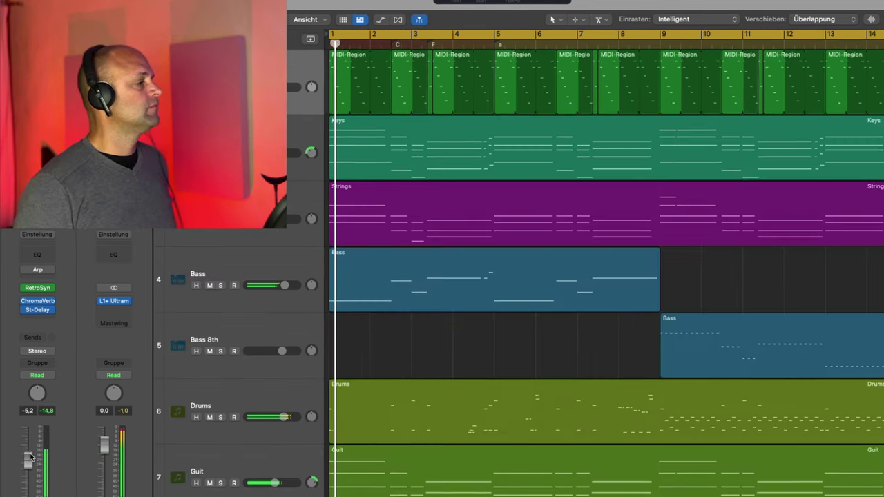